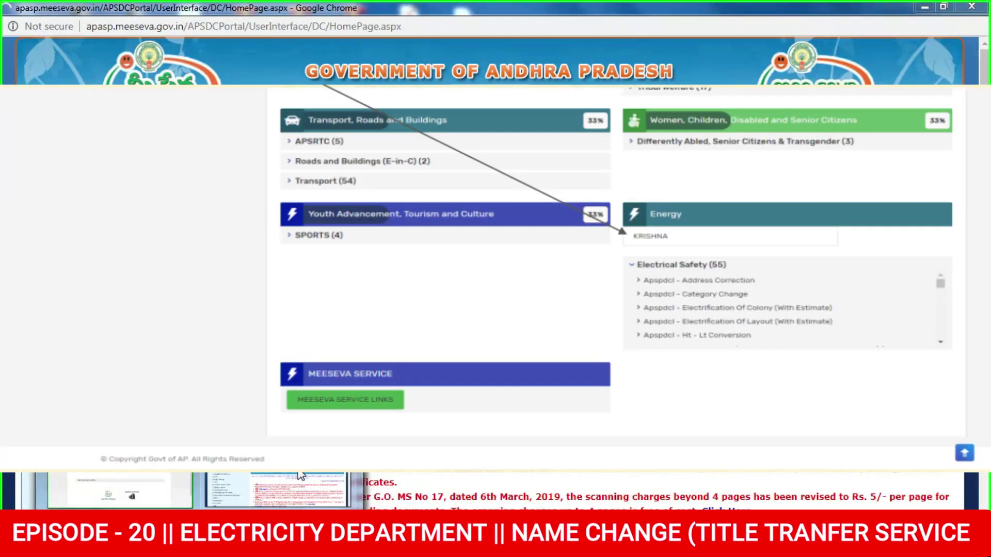
Expand SPDCL in the List of Services and open Application for Consumer Complaints-SPDCL
left_click(301, 474)
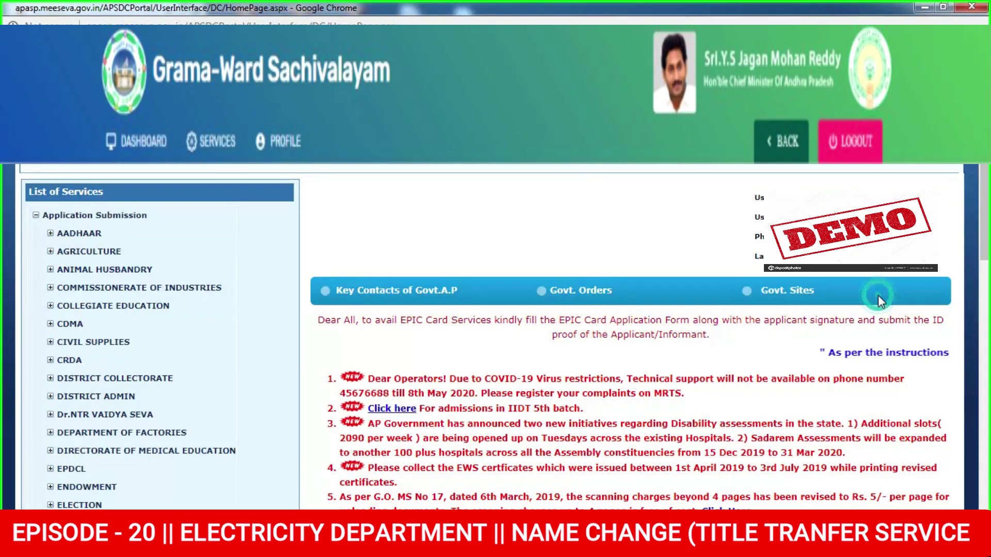
scroll(3, 338, "down", 6)
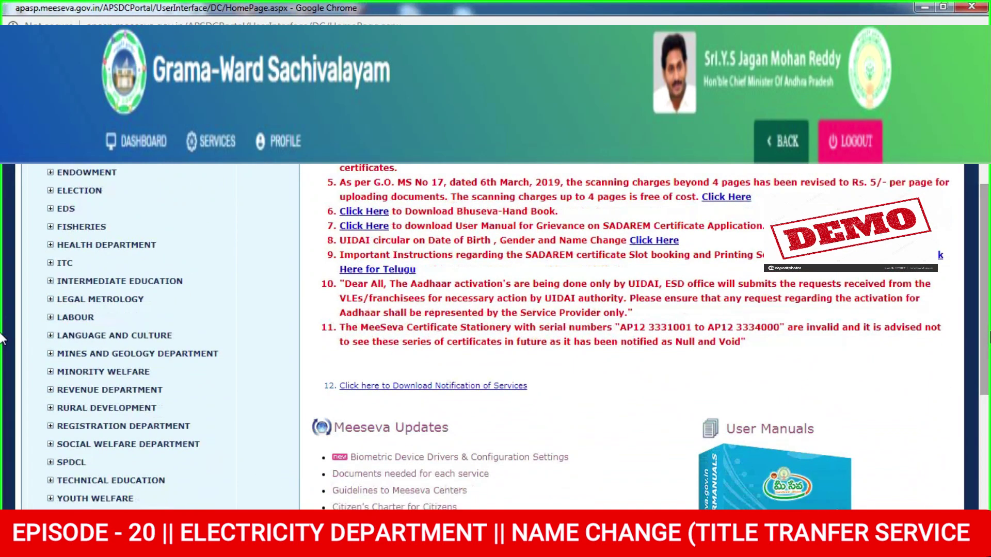
scroll(3, 346, "down", 1)
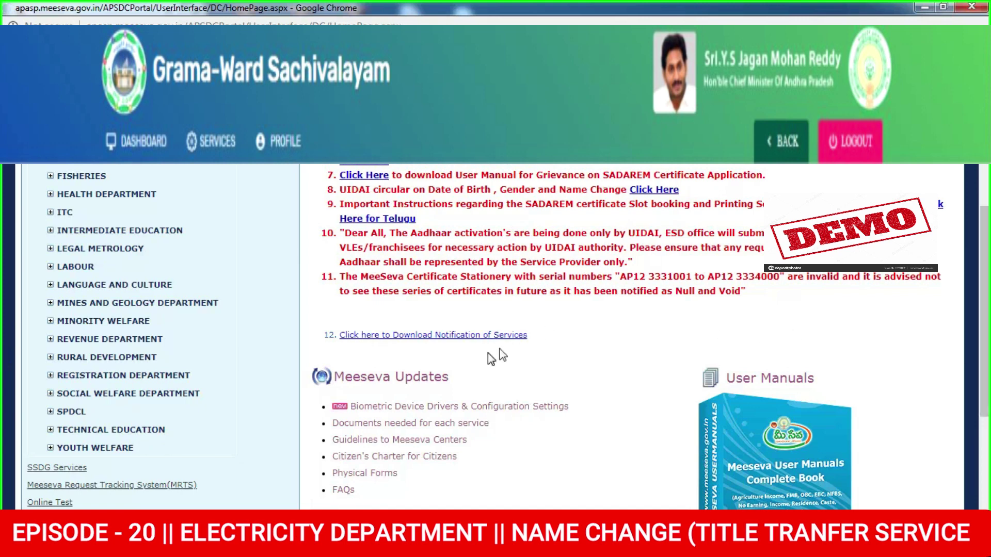
left_click(50, 413)
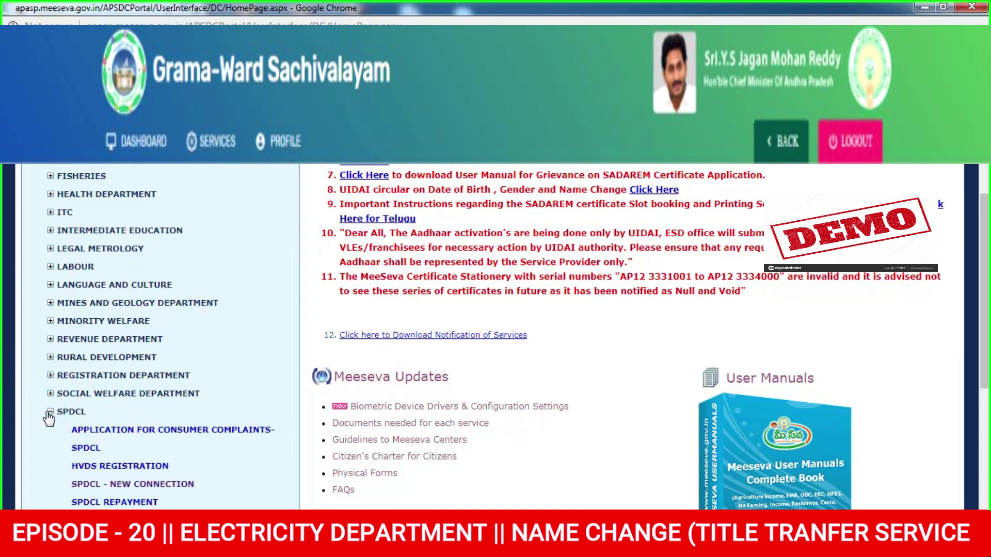
left_click_drag(986, 356, 986, 372)
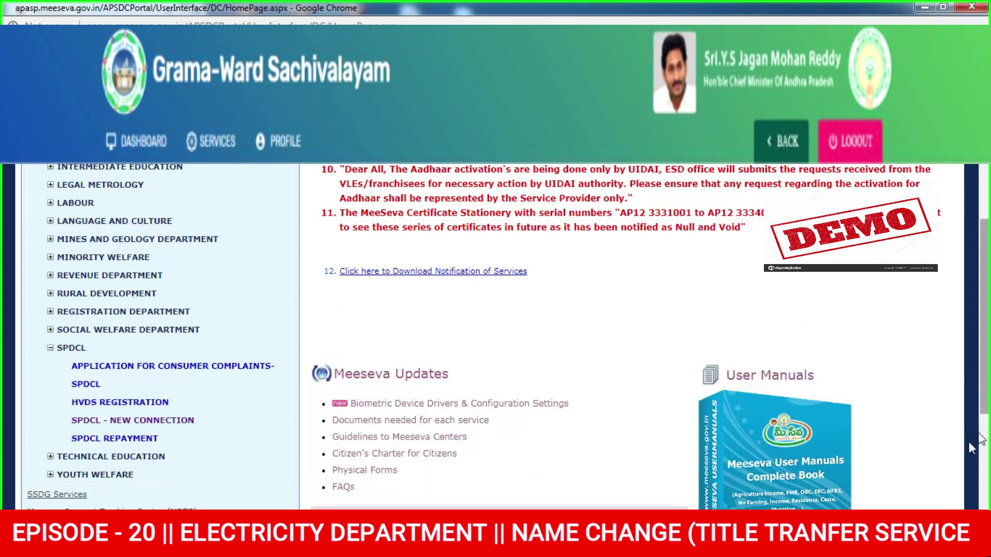
left_click(212, 368)
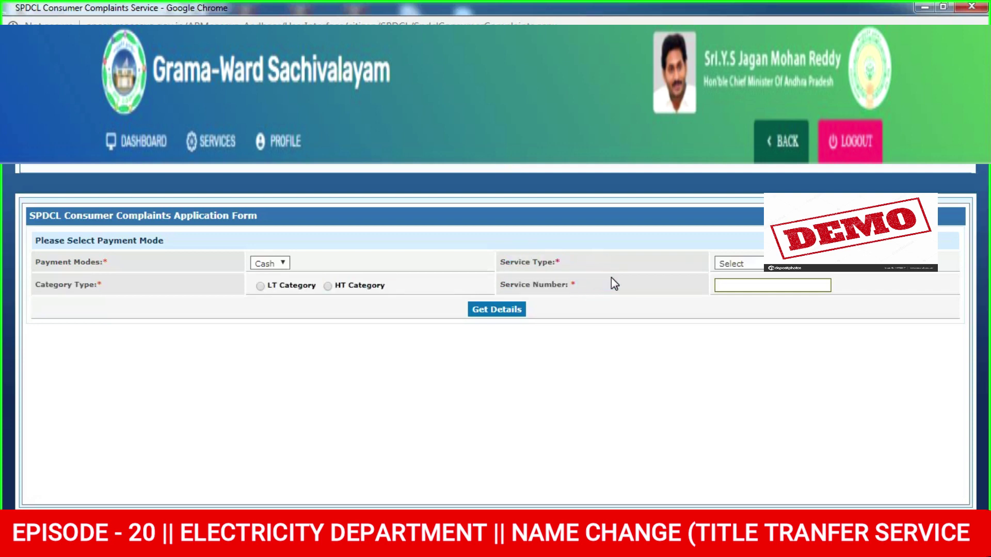
Browse the Service Type options, then reload a blank form with Service Type reopened
left_click(726, 267)
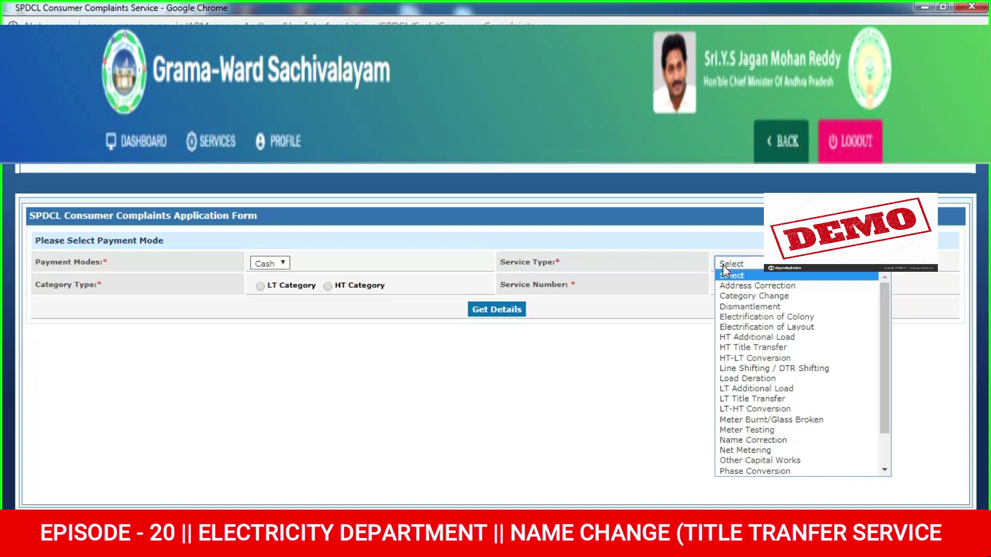
key("Down")
key("Down")
key("Down")
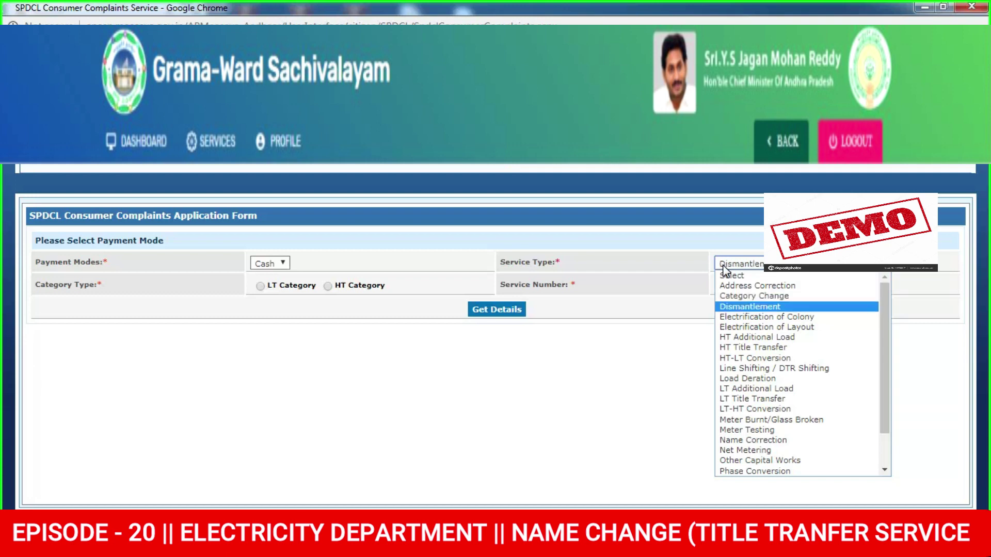
key("Down")
key("Down")
key("Down")
key("Down")
key("Down")
key("Down")
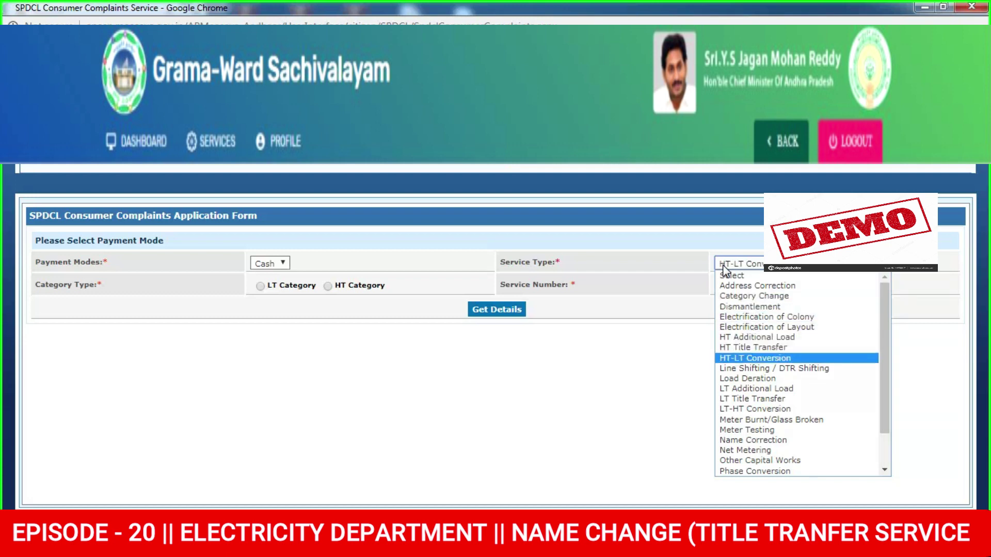
key("Down")
key("Down")
key("Down")
key("Down")
key("Down")
key("Up")
key("Up")
key("Up")
key("Up")
key("Up")
key("Up")
key("Up")
key("Up")
key("Down")
key("Down")
key("Down")
key("Down")
key("Down")
key("Down")
key("Down")
key("Down")
key("Down")
key("Down")
key("Down")
key("Down")
key("Down")
key("Down")
key("Down")
key("Down")
key("Down")
key("Up")
key("Up")
key("Up")
key("Up")
key("Up")
key("Up")
key("Up")
key("Up")
key("Up")
key("Up")
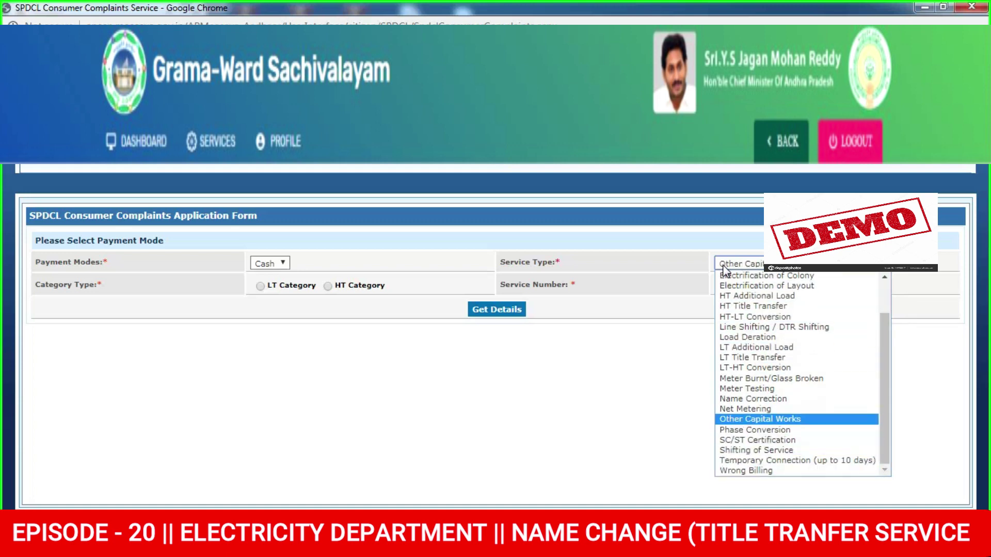
key("Up")
key("Up")
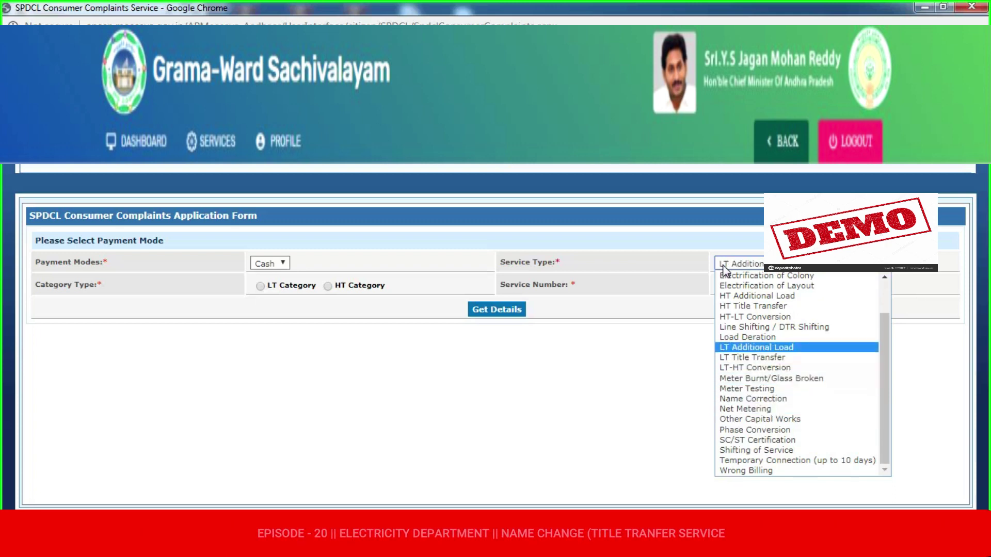
key("Up")
key("Up")
key("Up")
key("Up")
key("Up")
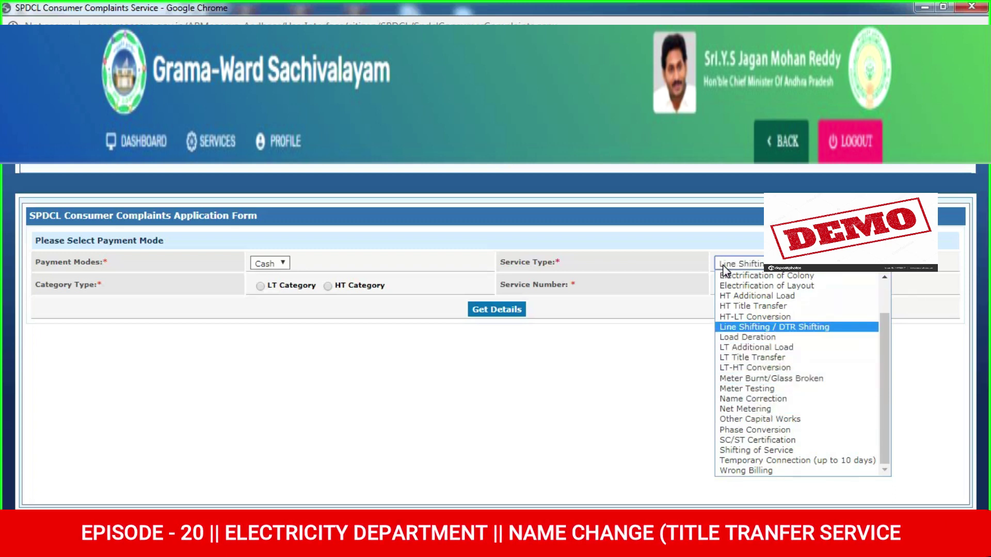
key("Home")
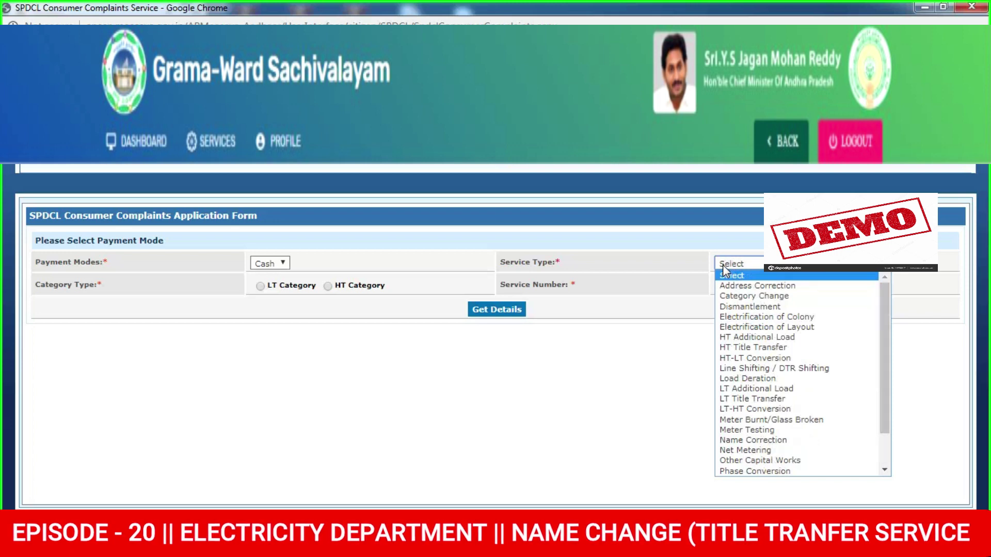
key("Down")
key("Down")
key("Down")
key("Down")
key("Down")
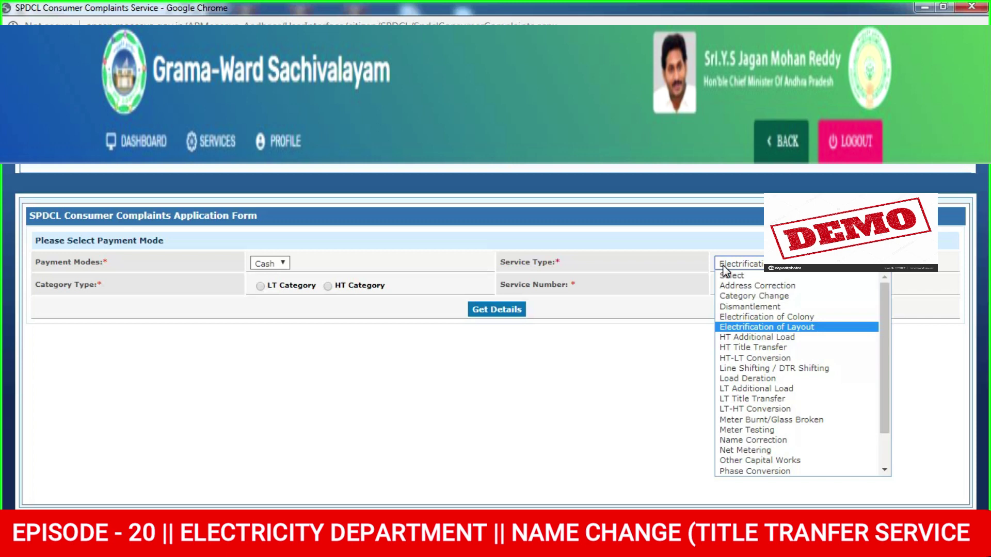
key("Return")
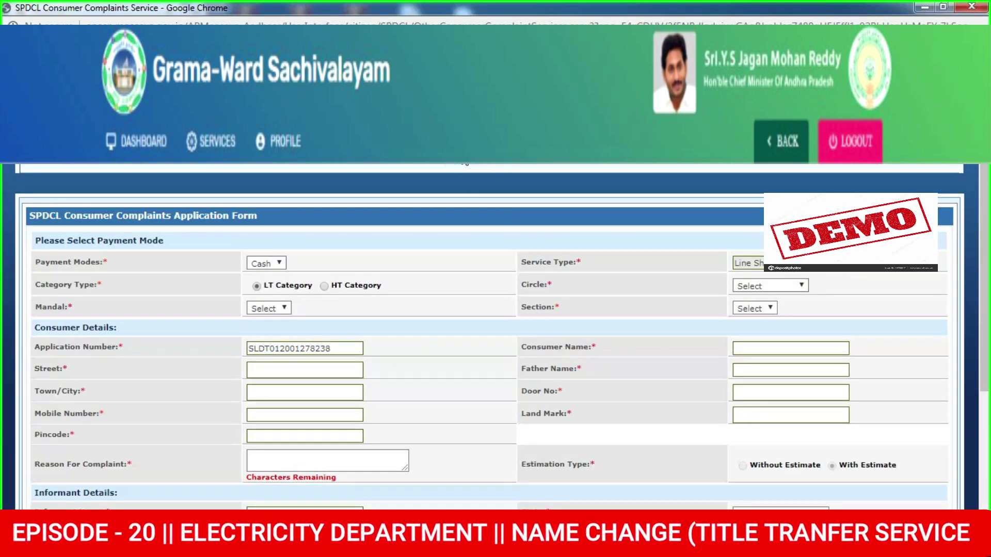
left_click(456, 161)
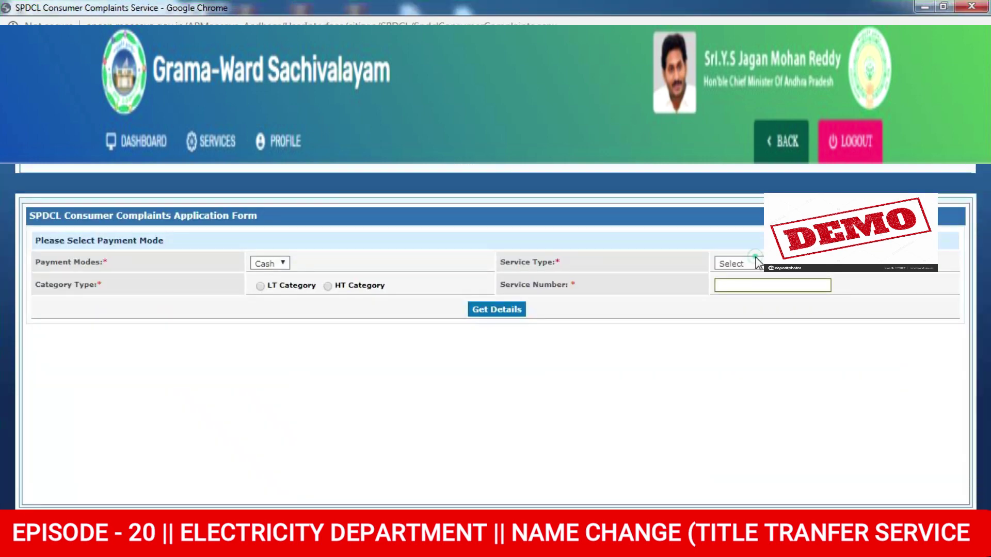
left_click(752, 263)
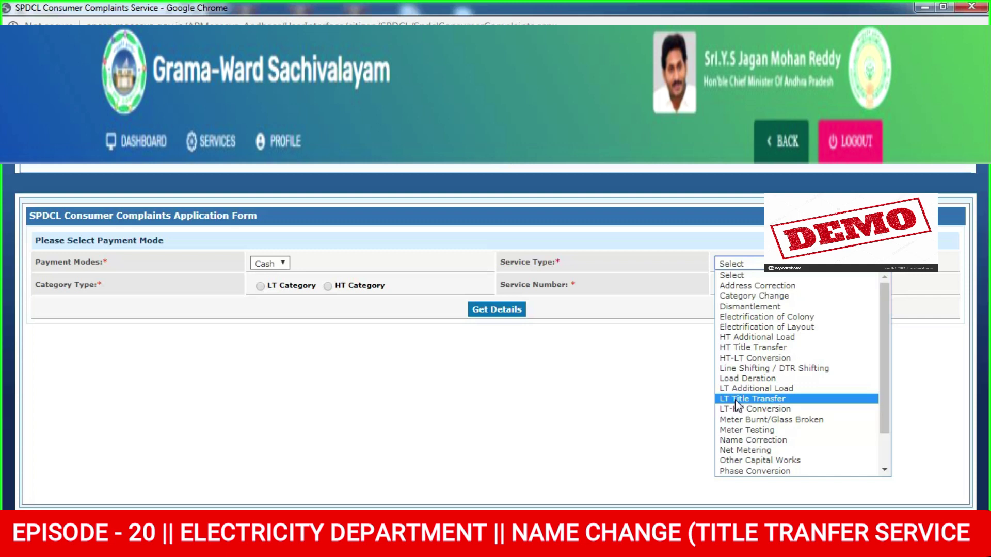
Choose LT Title Transfer, enter the consumer's service number and fetch their details
left_click(736, 399)
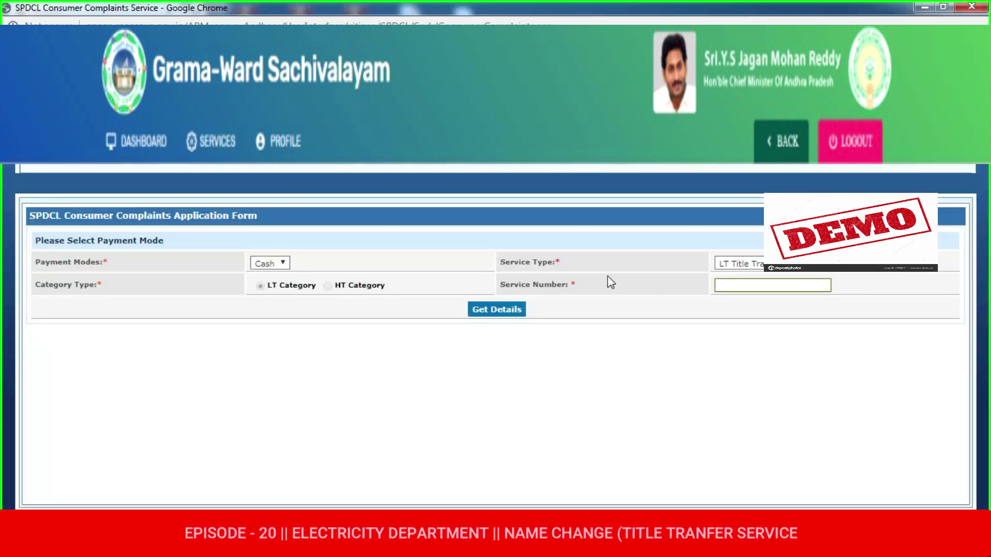
left_click(728, 289)
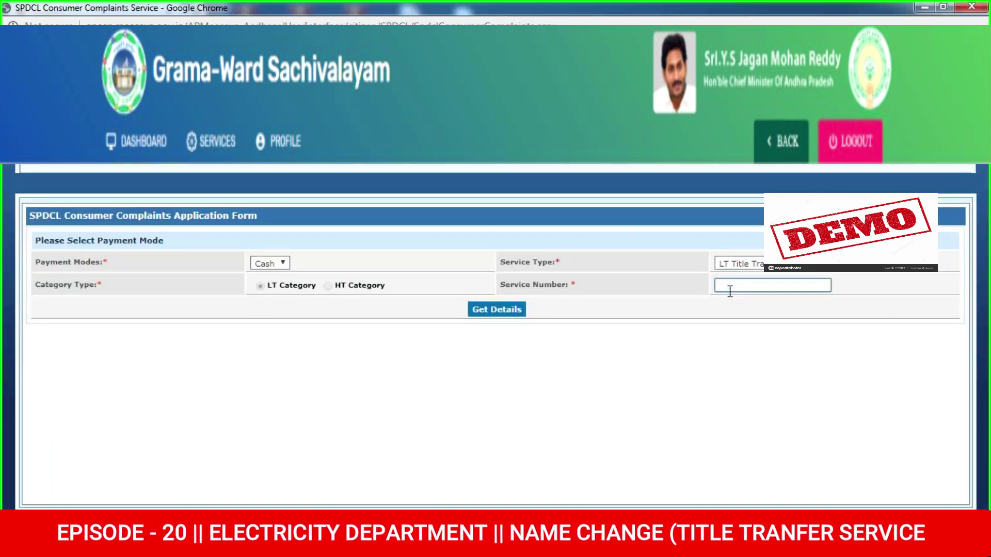
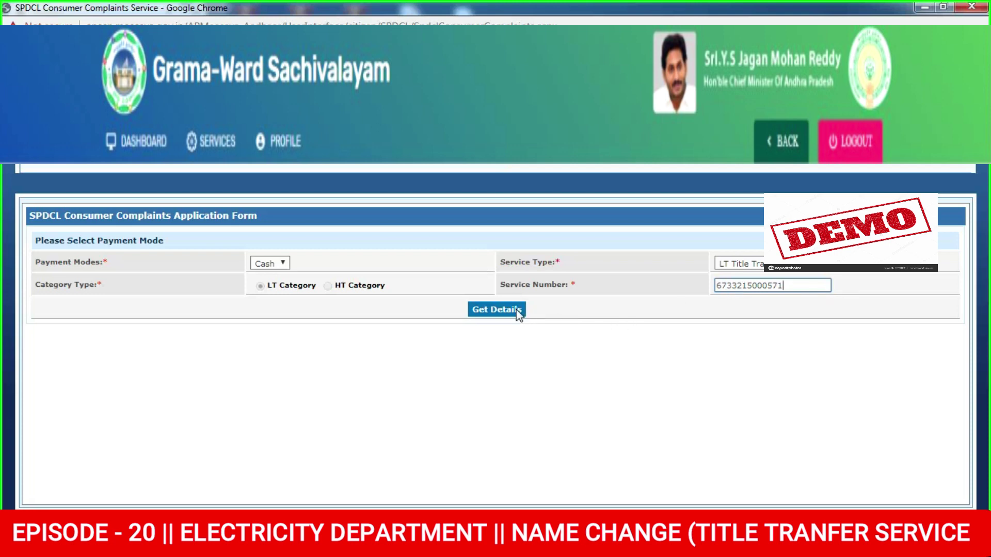
left_click(518, 312)
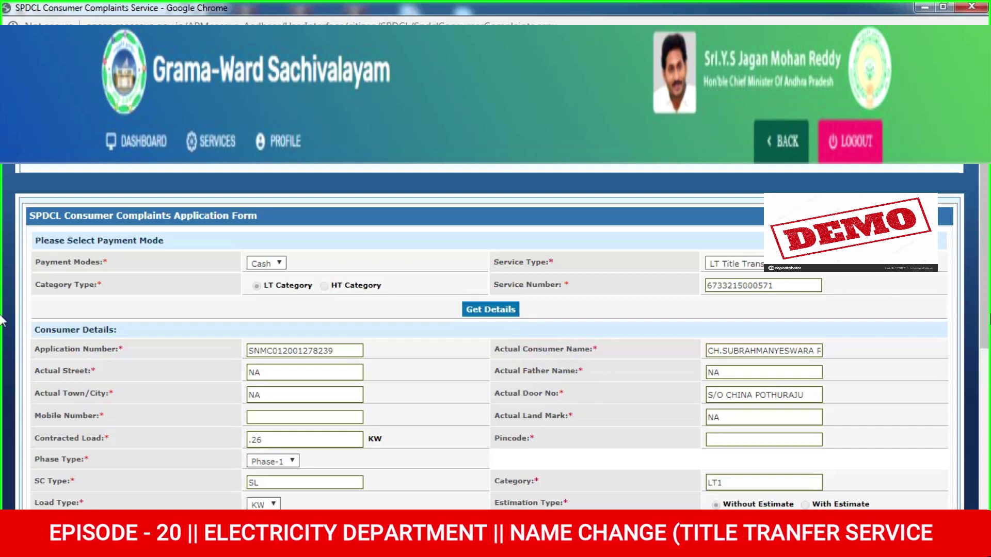
Enter the new consumer's full name in the Changed Consumer Name field
scroll(336, 316, "down", 2)
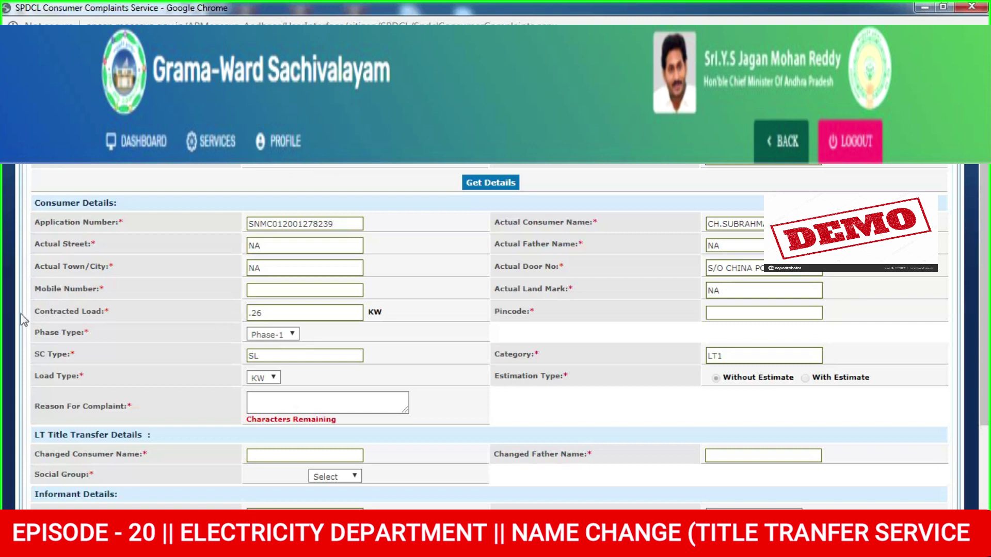
left_click_drag(69, 221, 550, 363)
left_click(550, 362)
scroll(535, 361, "down", 2)
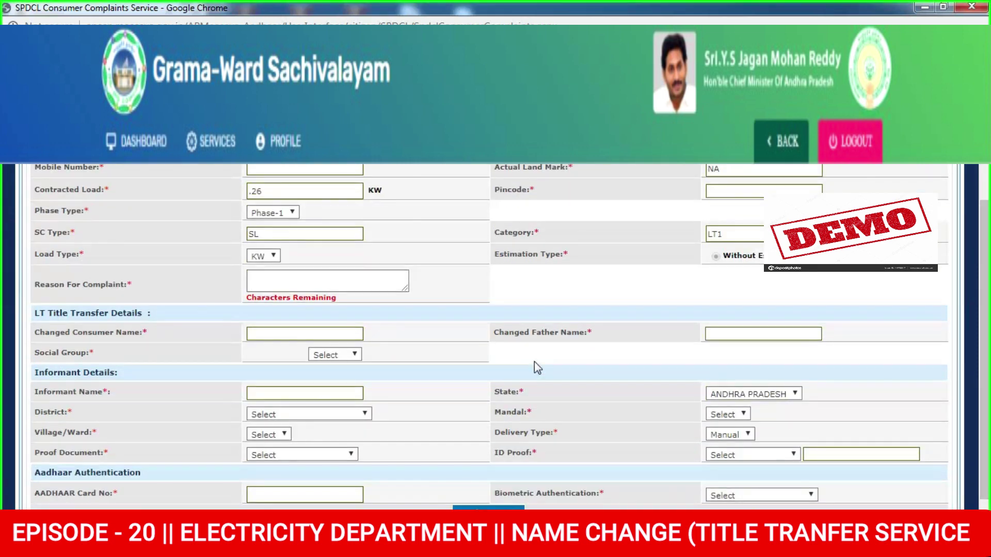
left_click_drag(51, 333, 276, 327)
left_click(274, 328)
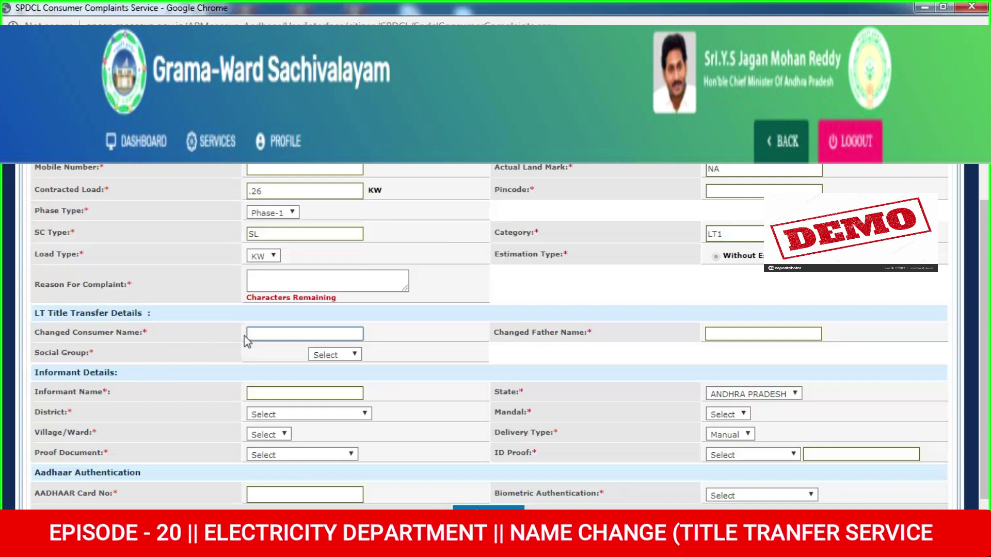
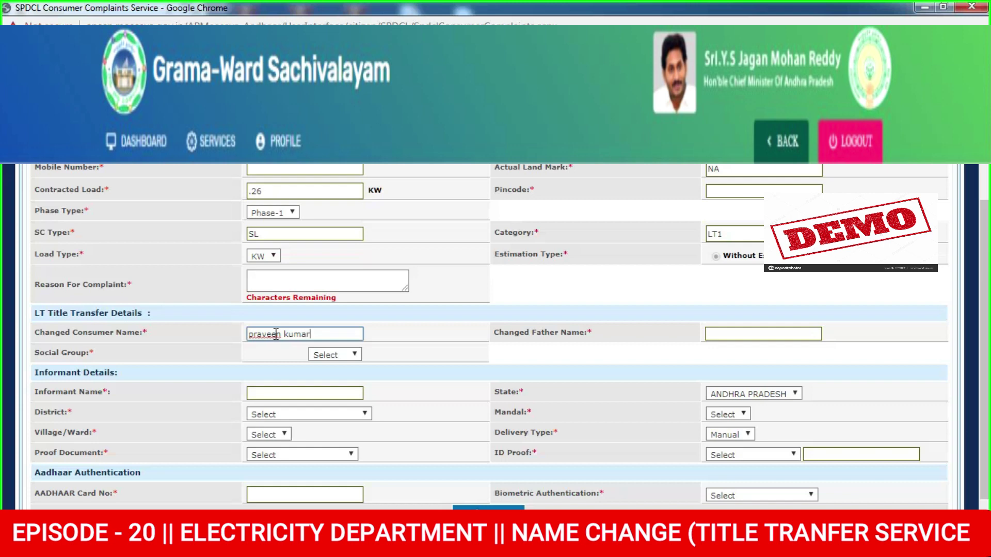
left_click(773, 333)
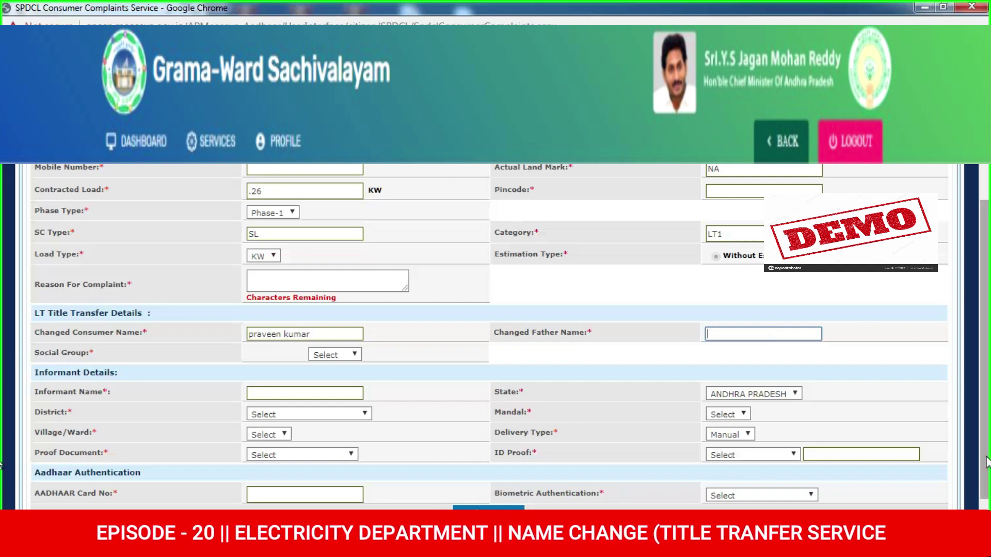
Enter the new consumer's father's name in the Changed Father Name field
scroll(773, 333, "down", 1)
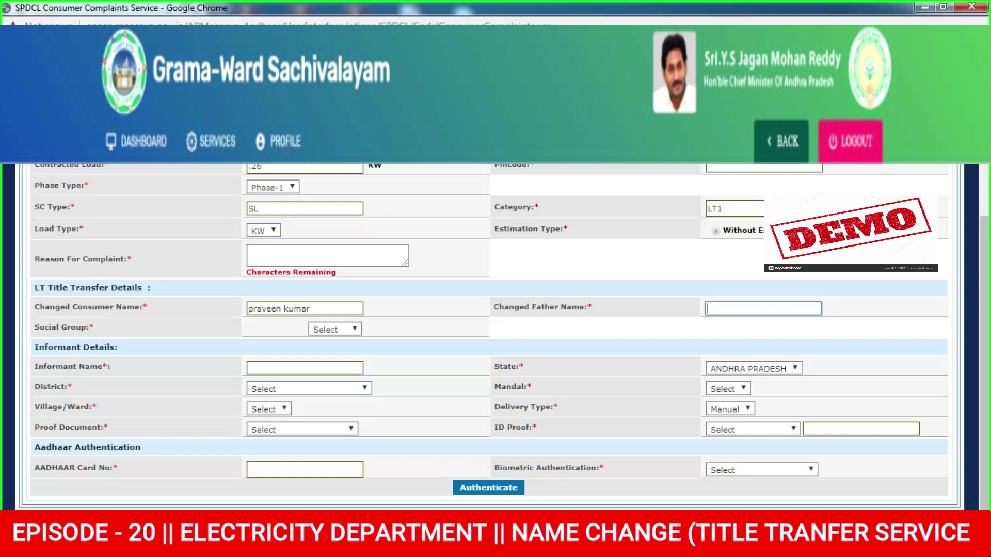
left_click(723, 309)
key("Tab")
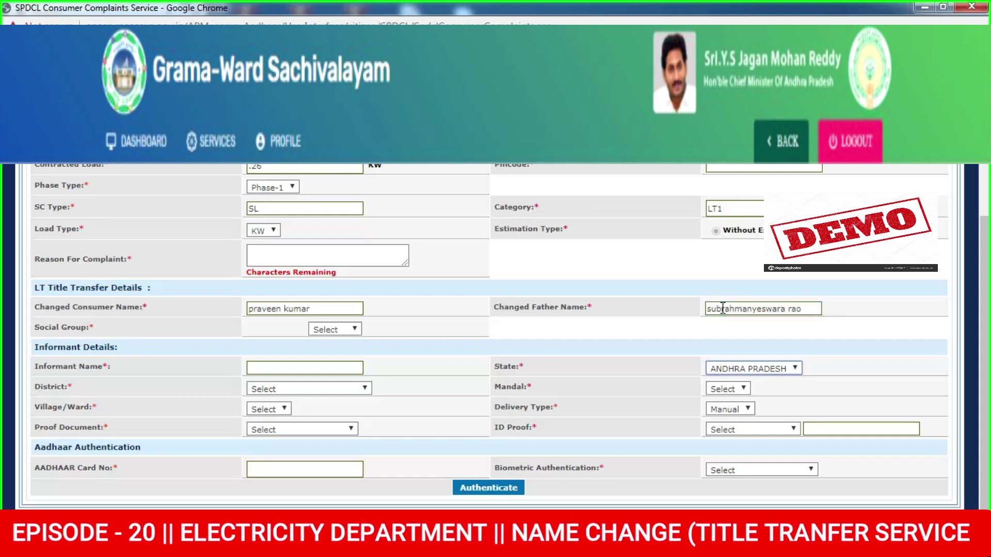
left_click(306, 370)
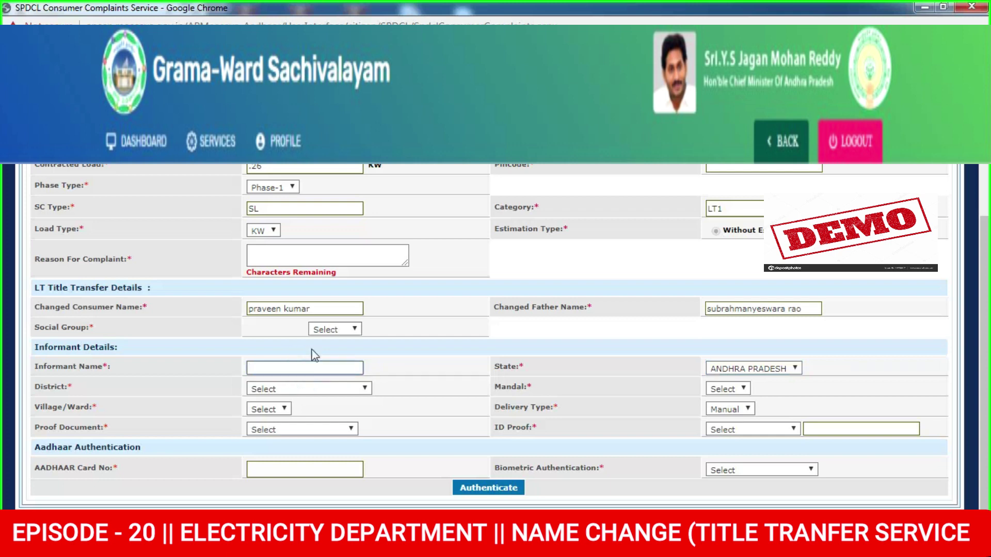
Copy the changed consumer name into Informant Name and set social group to S.C
triple_click(318, 308)
key("ctrl+c")
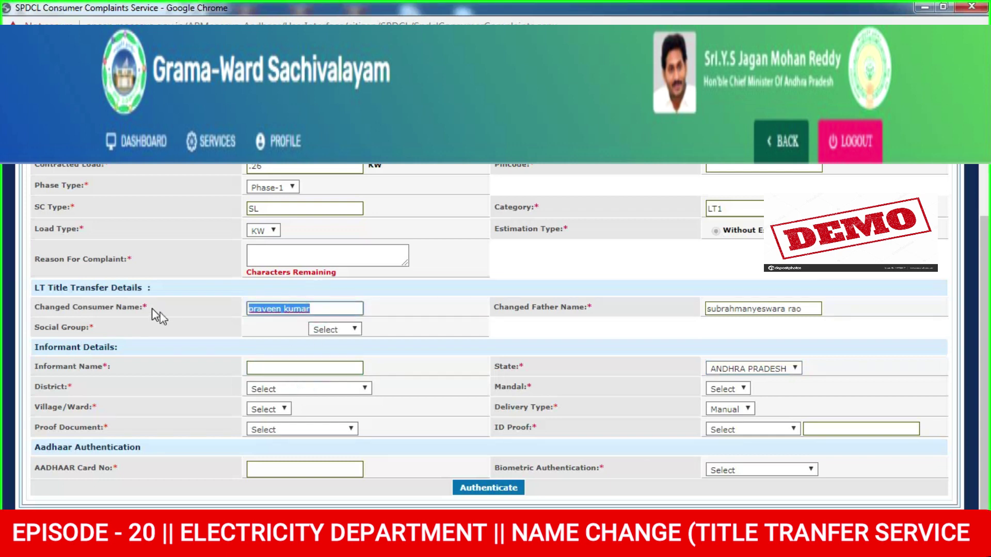
left_click(260, 370)
key("ctrl+v")
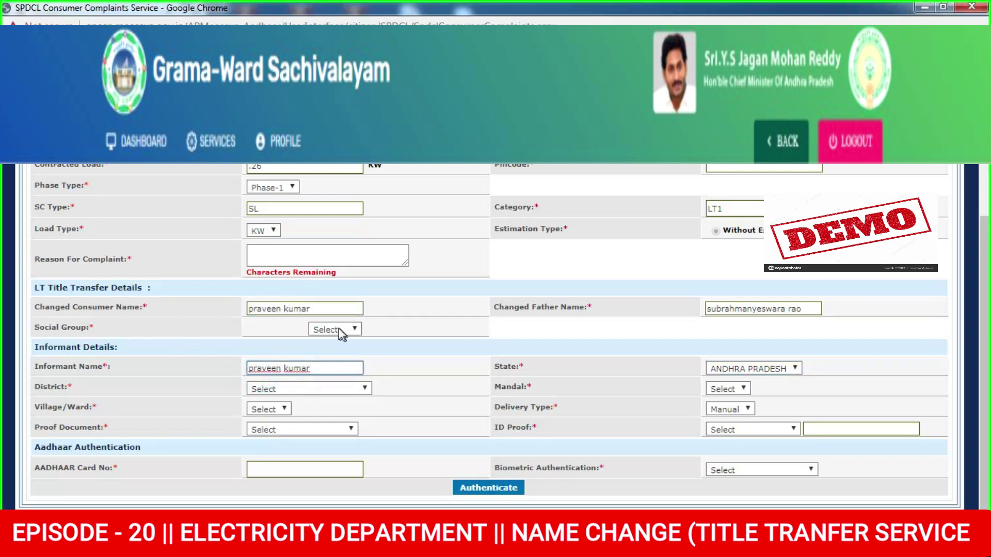
left_click(338, 329)
left_click(339, 383)
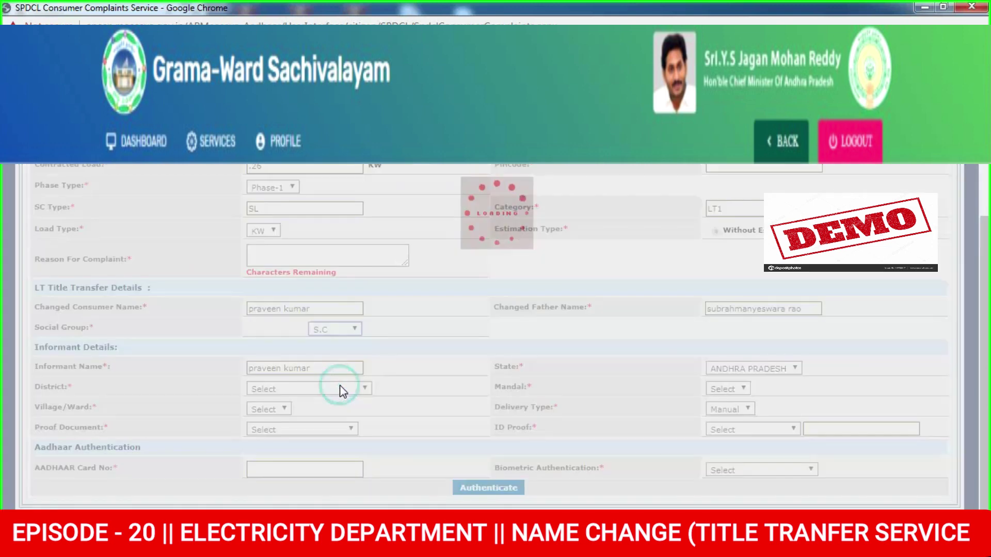
Set the informant's district to Krishna and mandal to Ghantasala
left_click(330, 389)
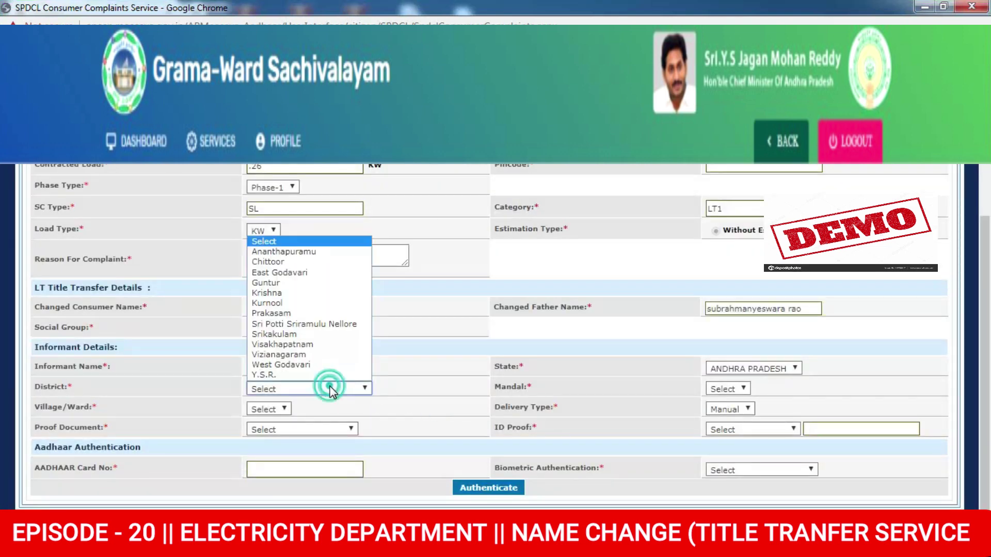
left_click(268, 293)
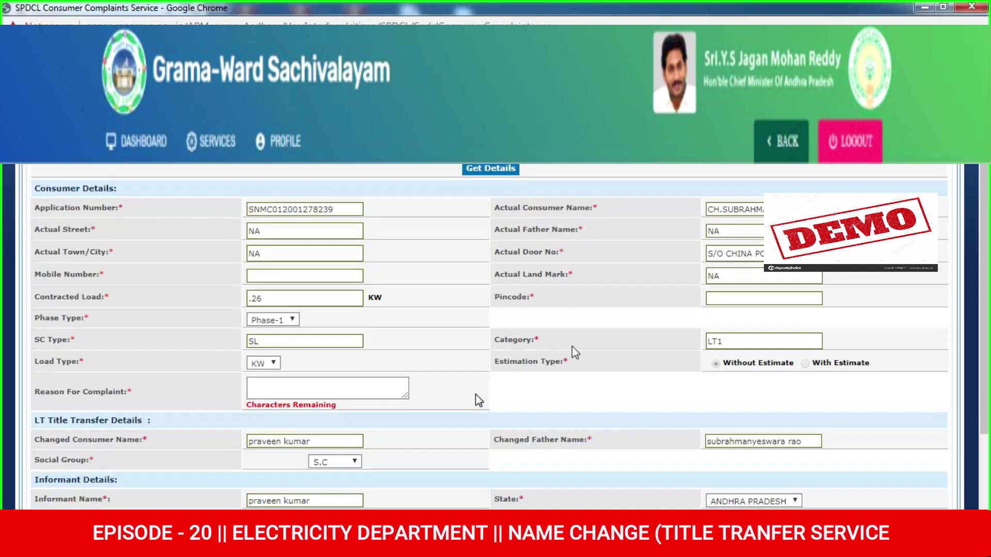
scroll(810, 467, "down", 2)
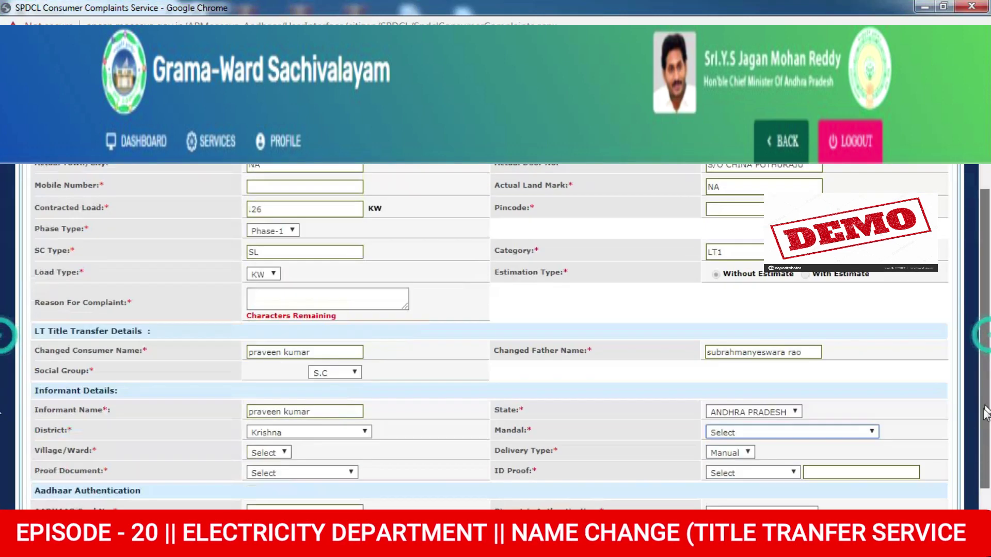
left_click(752, 396)
type("gh")
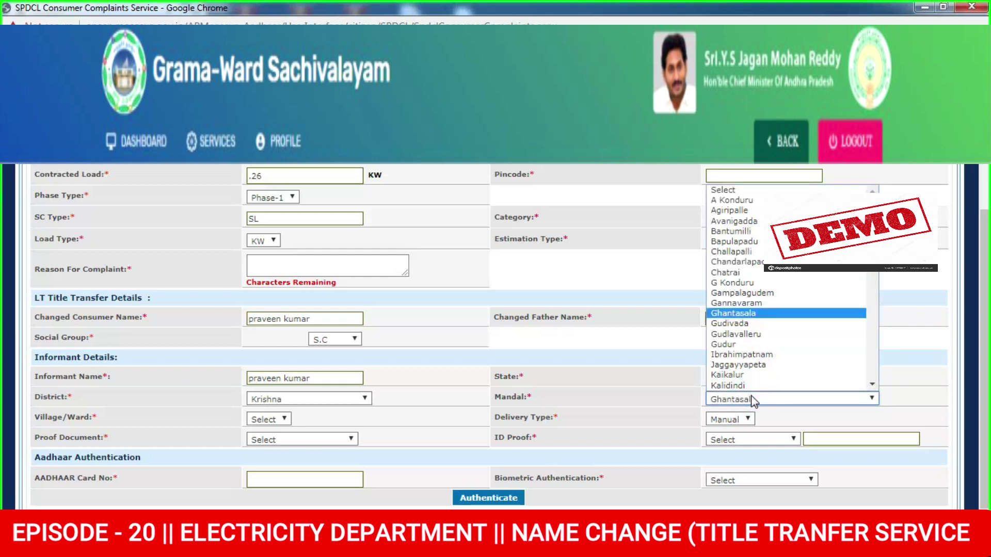
key("Return")
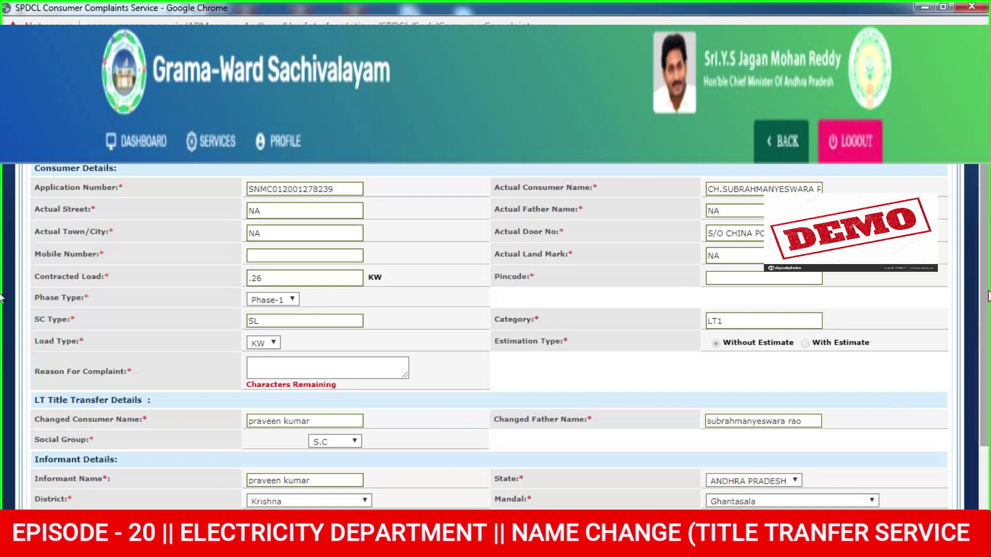
Set the village/ward to LANKAPALLE and keep Manual as the delivery type
scroll(877, 392, "down", 3)
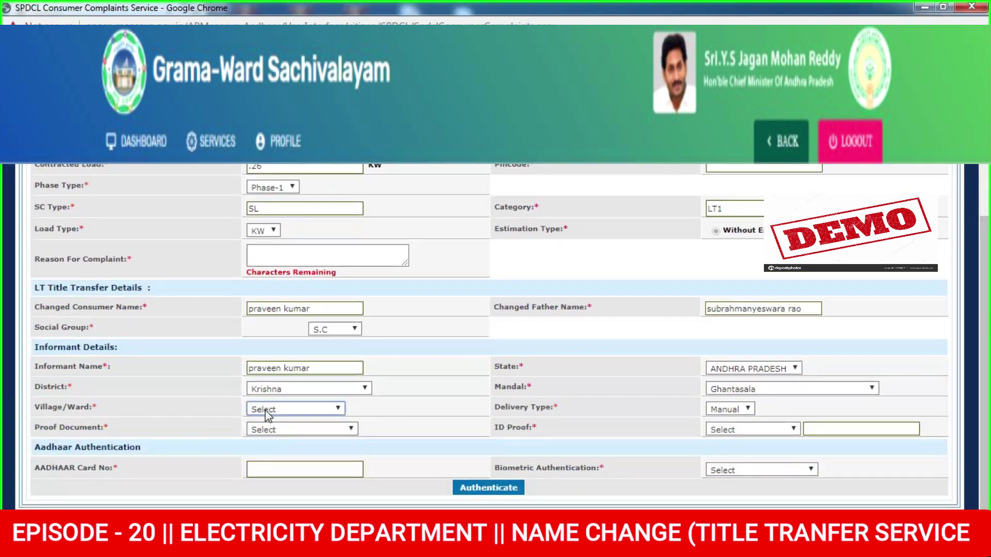
left_click(266, 409)
key("l")
key("Return")
left_click(728, 409)
left_click(402, 459)
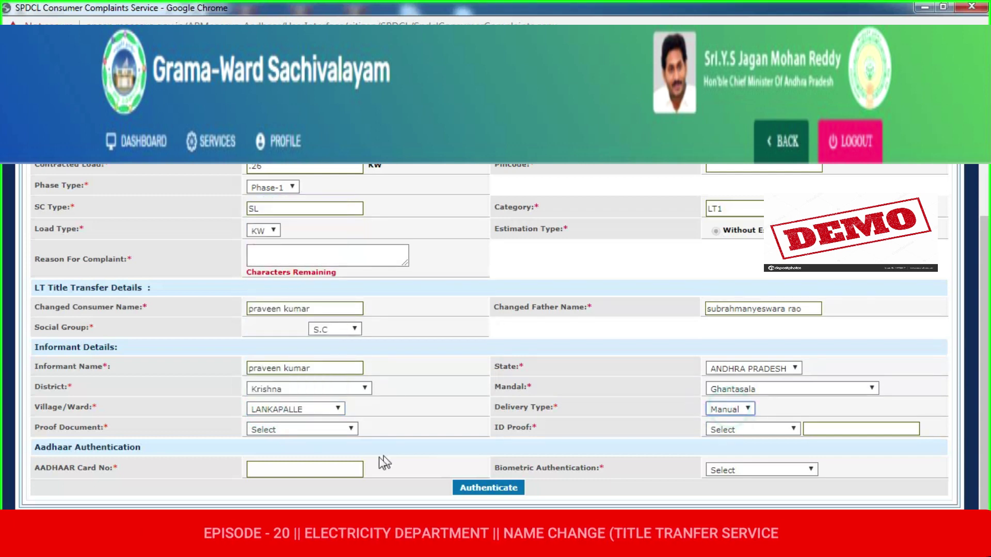
Set proof document to Sale Deed Copy and ID proof to Aadhar Card Copy with its card number
left_click(320, 430)
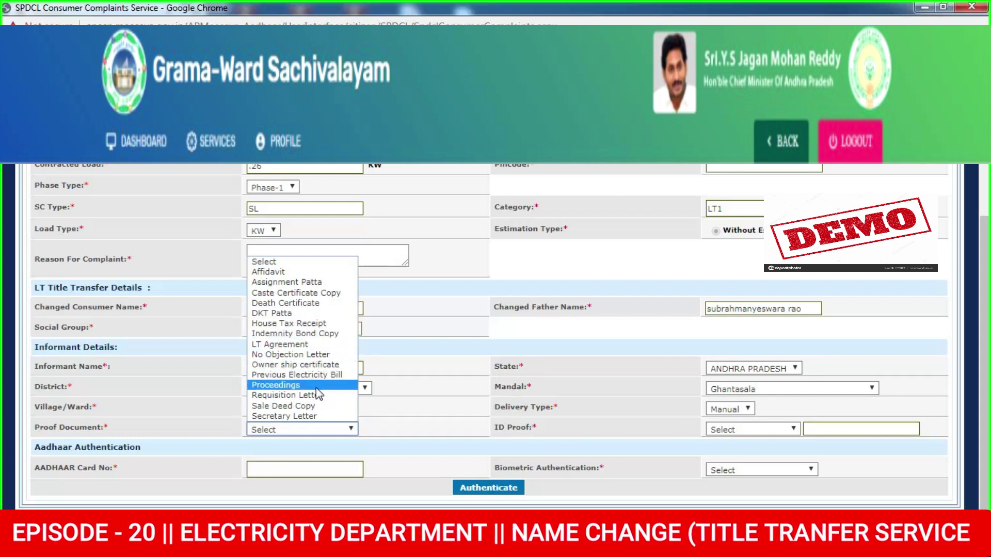
left_click(321, 406)
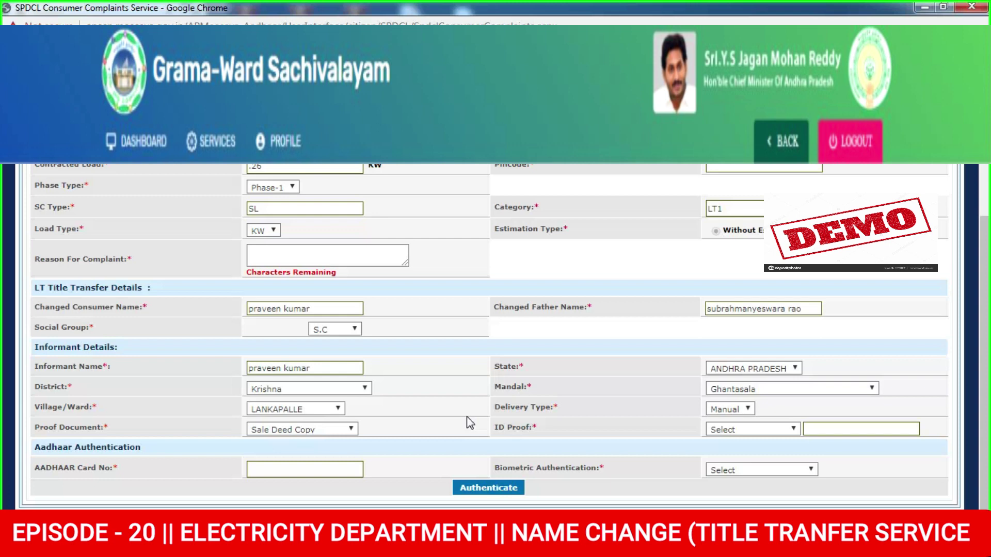
left_click(769, 430)
left_click(742, 451)
left_click(822, 430)
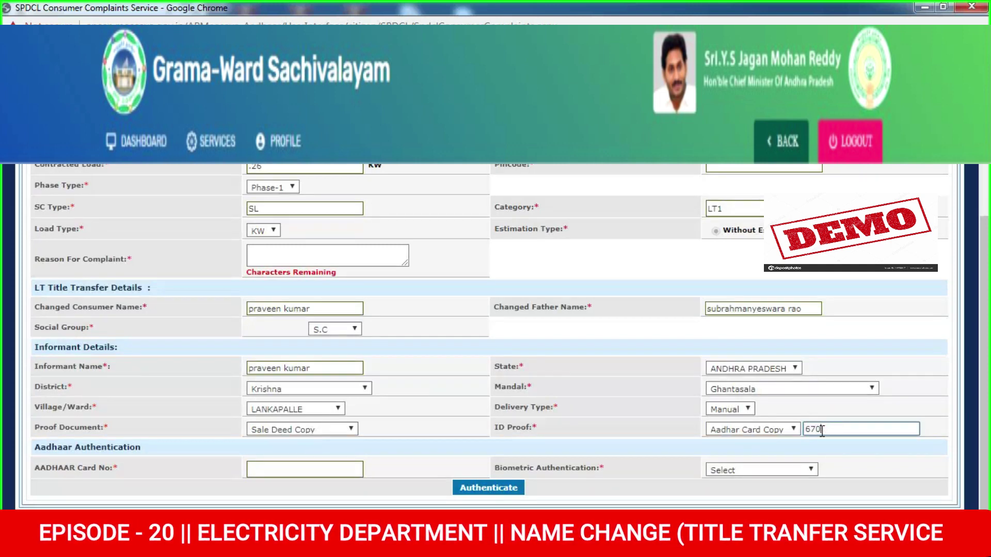
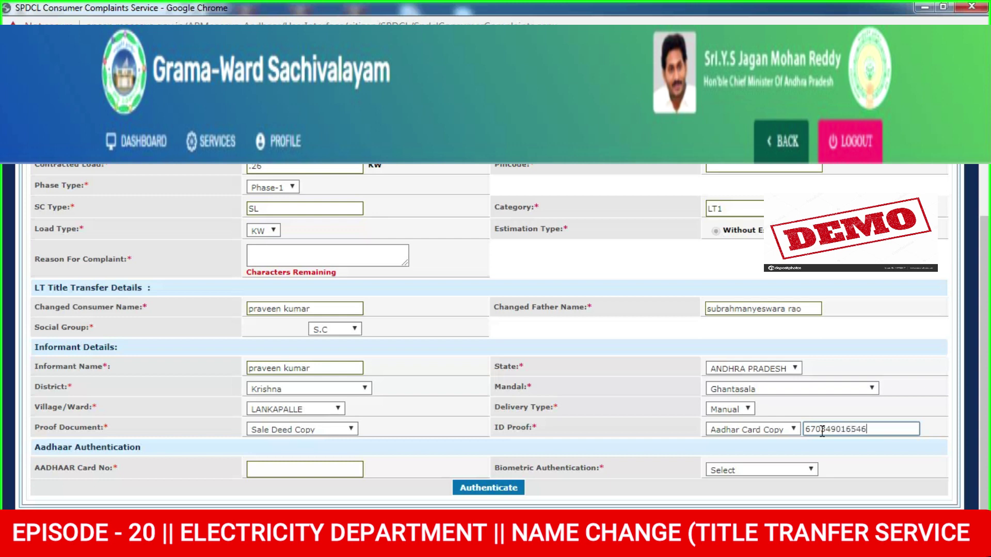
left_click(353, 468)
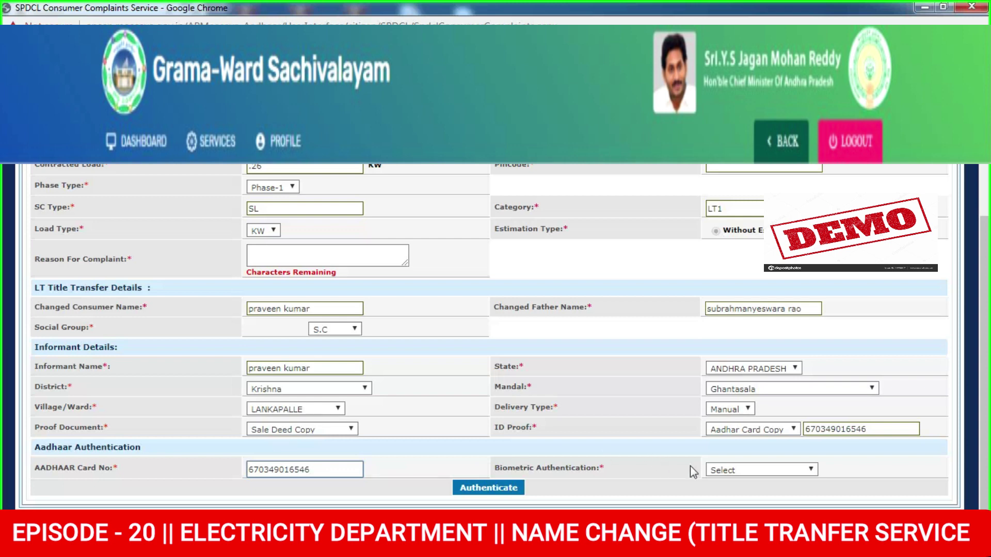
Enter the Aadhaar number, choose Morpho as the biometric device, and attempt authentication
left_click(725, 470)
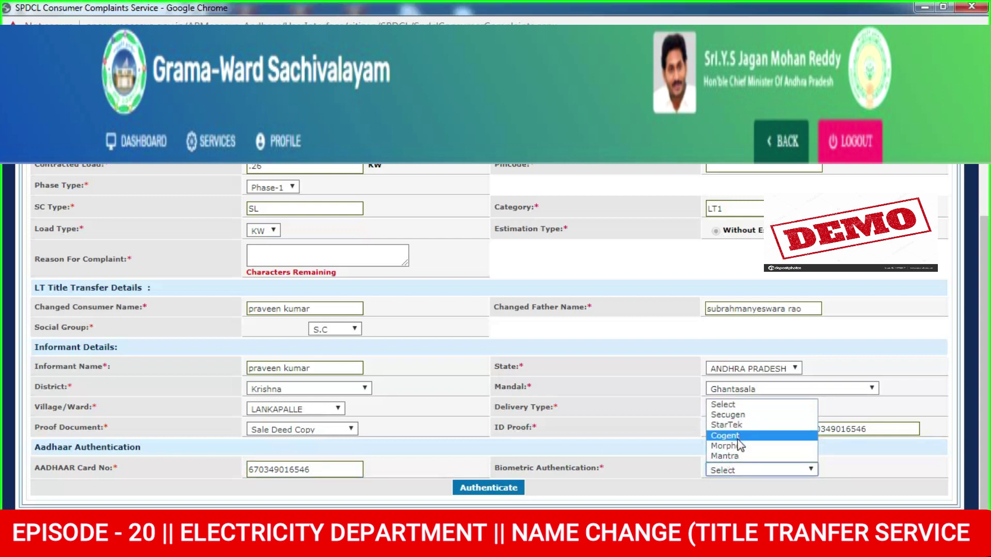
left_click(733, 446)
left_click(489, 489)
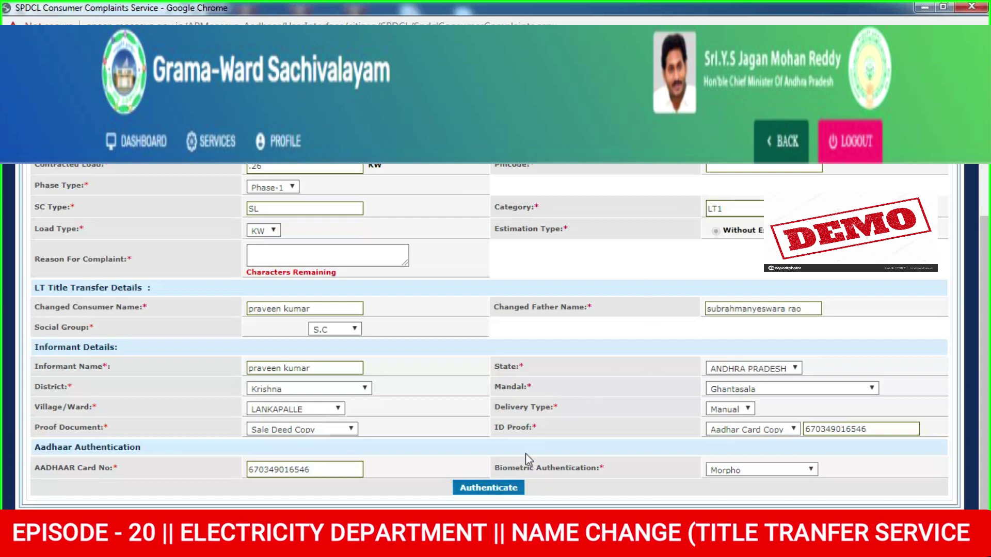
left_click(503, 489)
Complete the pincode, enter 'gift sale' as the complaint reason, and authenticate again
type("31")
left_click(496, 489)
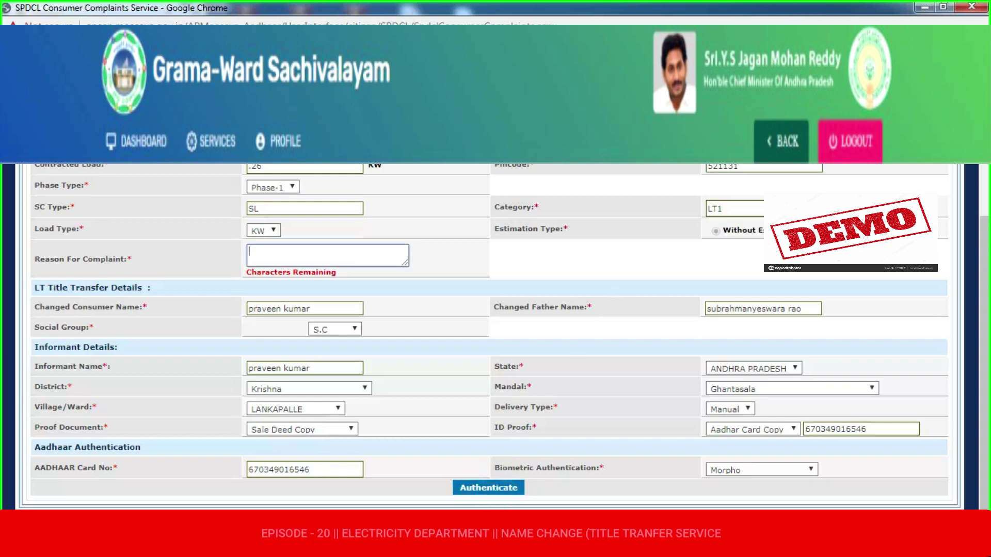
type("gift")
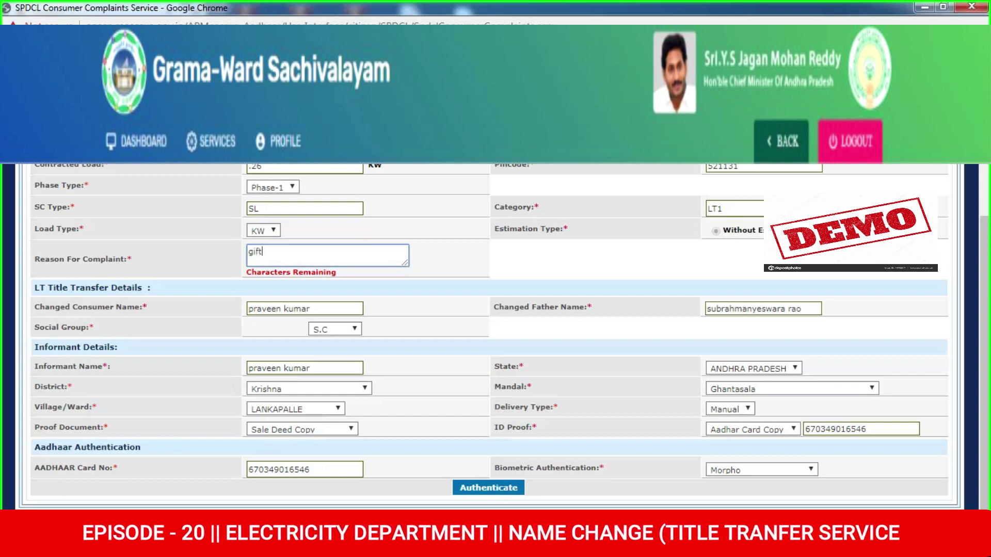
type(" sale")
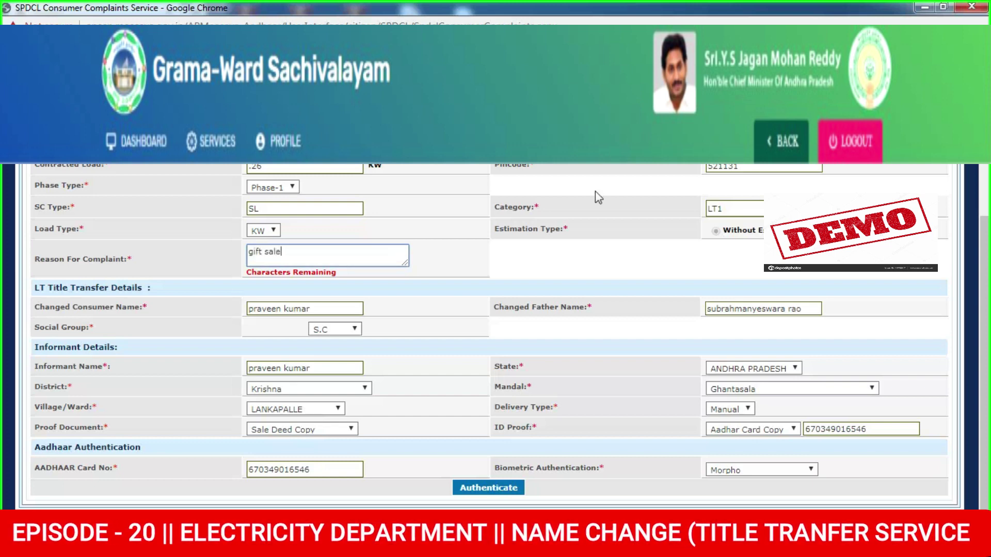
left_click(476, 492)
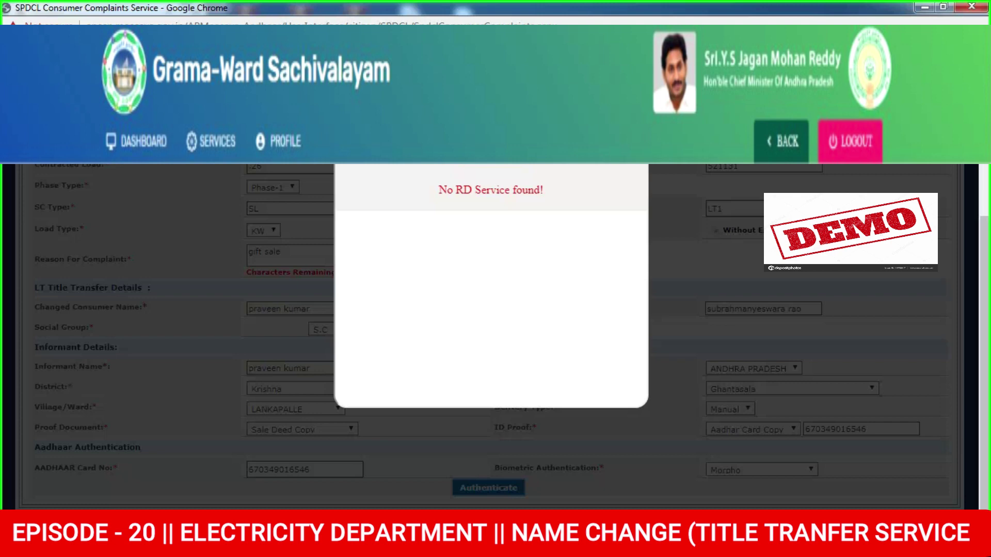
Select a finger in the authentication dialog, which reports 'No RD Service found!'
left_click(511, 171)
left_click(511, 170)
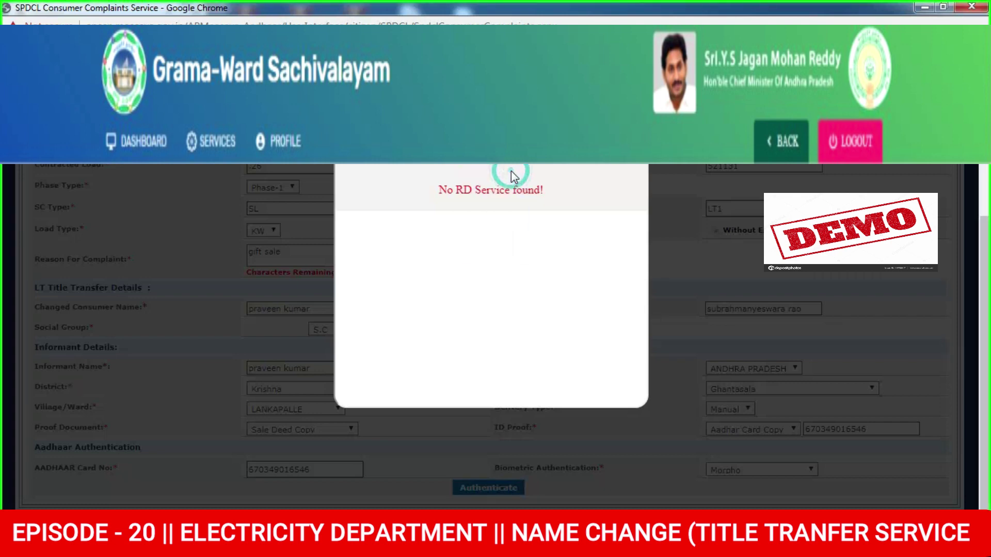
left_click(506, 168)
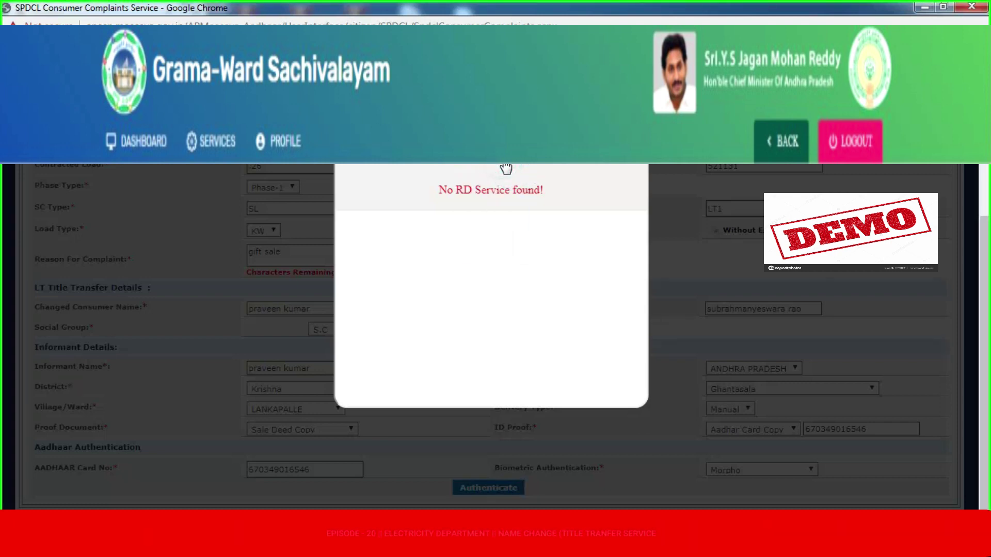